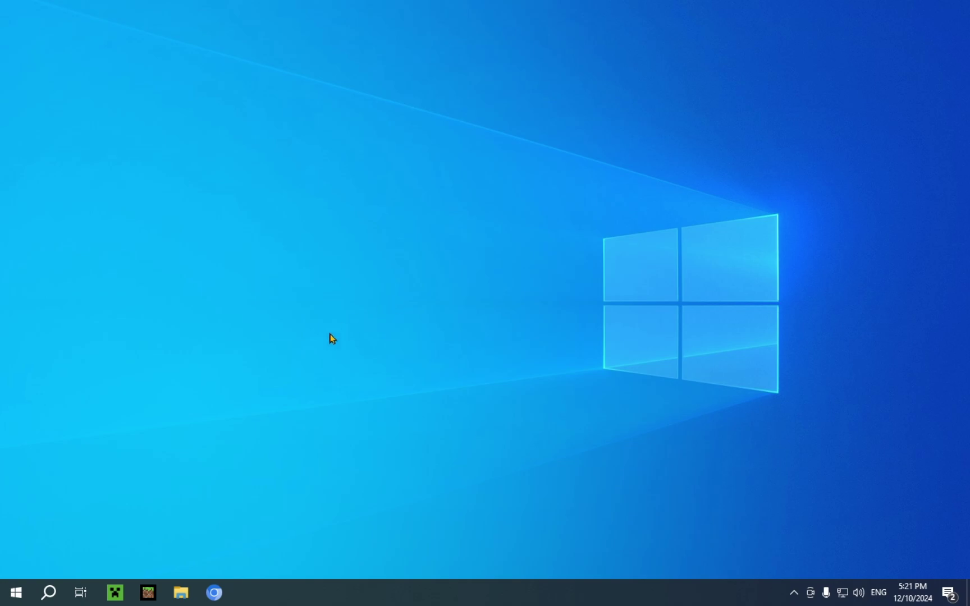
Search Google for 'modrinth' in Chrome and accept the cookie notice
{"action": "left_click", "coordinate": [221, 593]}
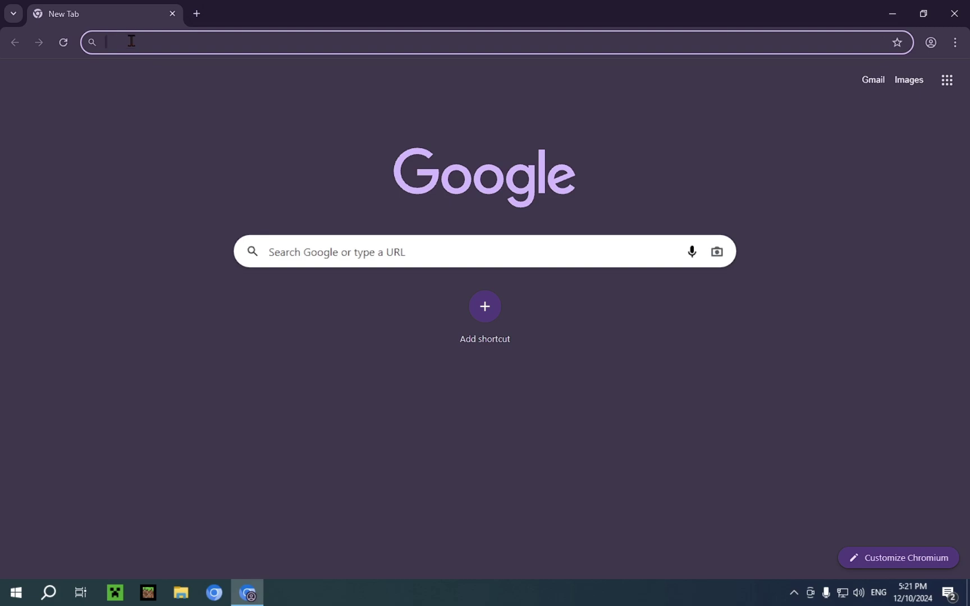
{"action": "type", "text": "modrinth"}
{"action": "key", "text": "Return"}
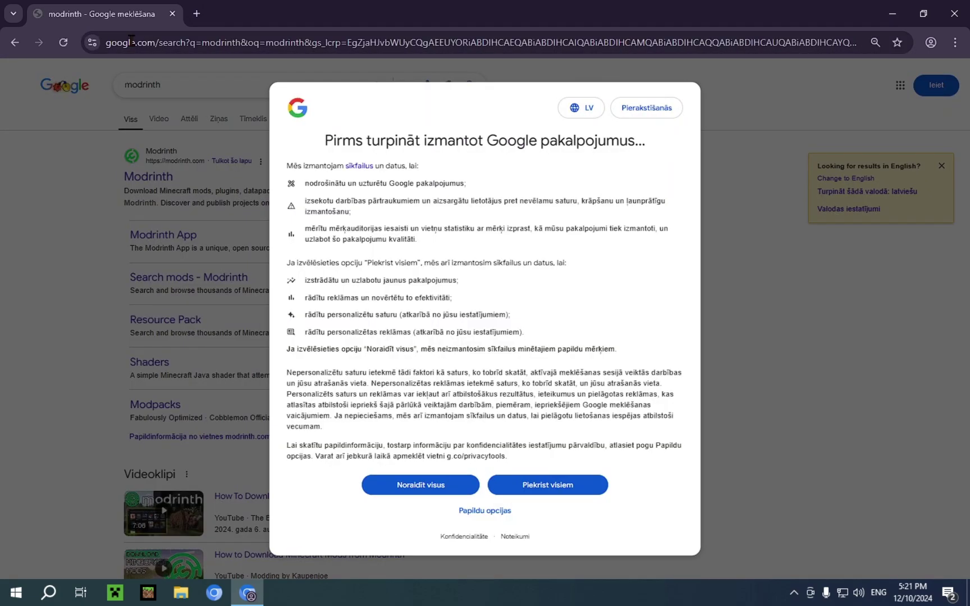
{"action": "left_click", "coordinate": [552, 480]}
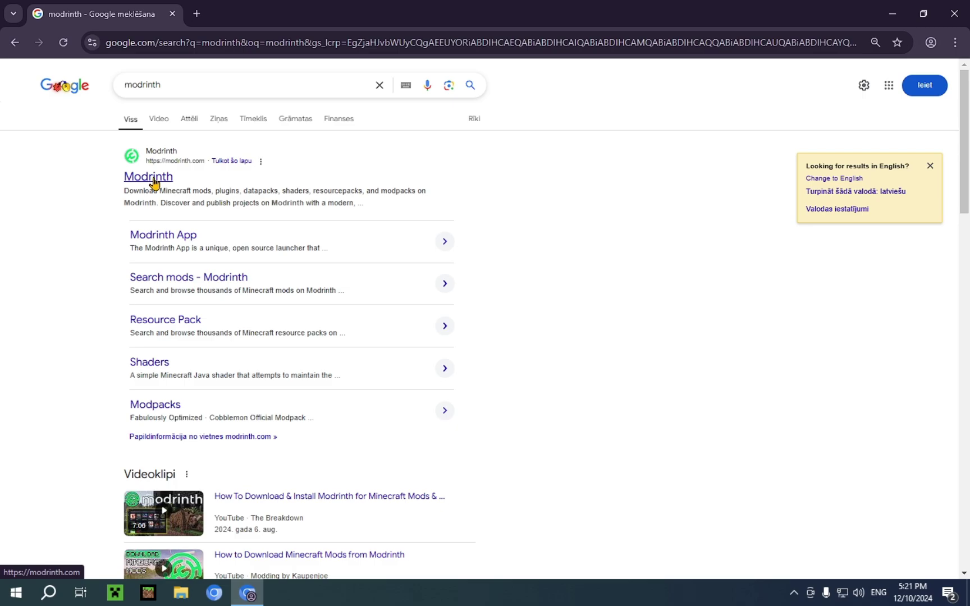
Open the Modrinth website from the search results
{"action": "scroll", "coordinate": [258, 147], "scroll_direction": "down", "scroll_amount": 9}
{"action": "scroll", "coordinate": [257, 147], "scroll_direction": "down", "scroll_amount": 3}
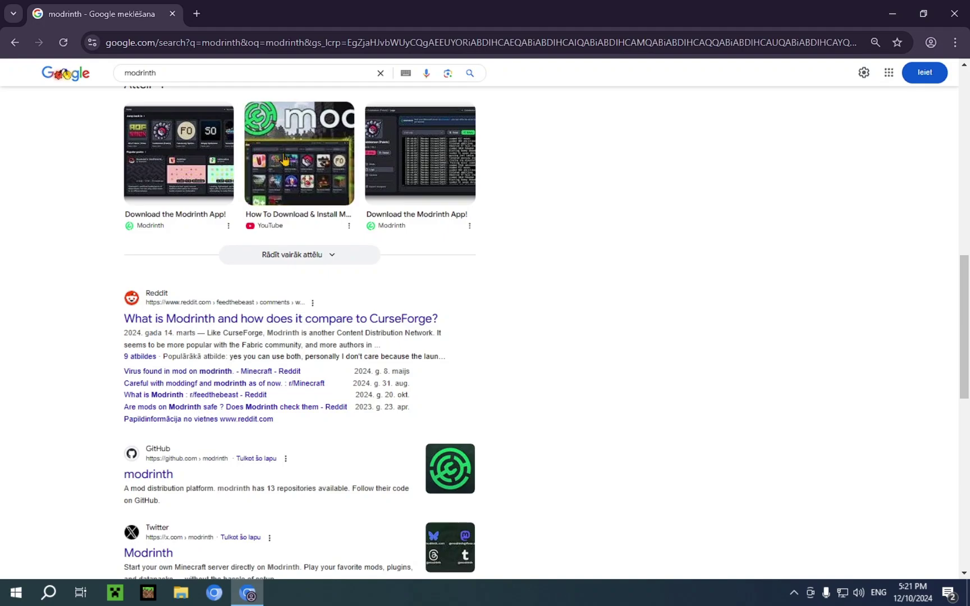
{"action": "scroll", "coordinate": [252, 141], "scroll_direction": "up", "scroll_amount": 12}
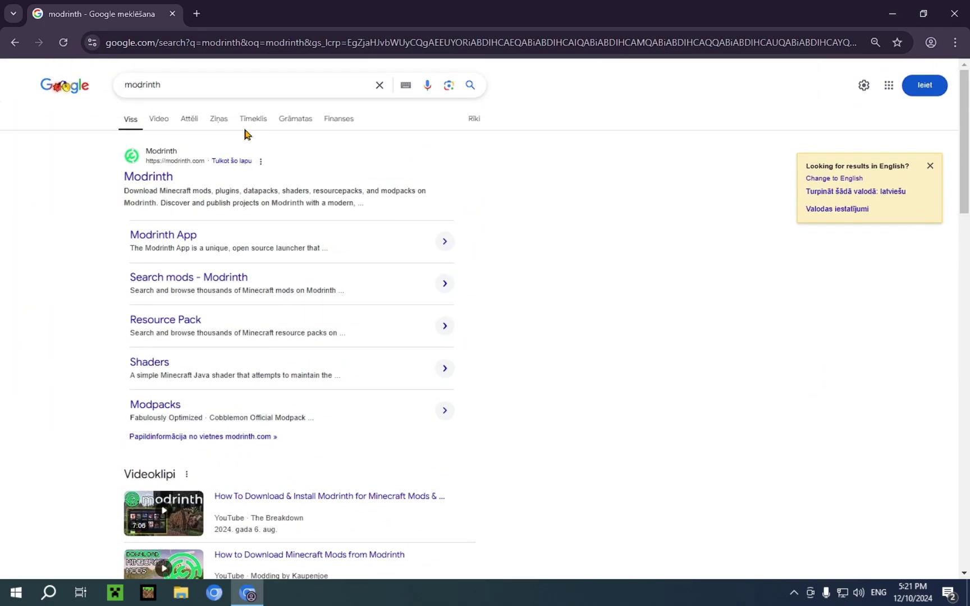
{"action": "left_click", "coordinate": [157, 178]}
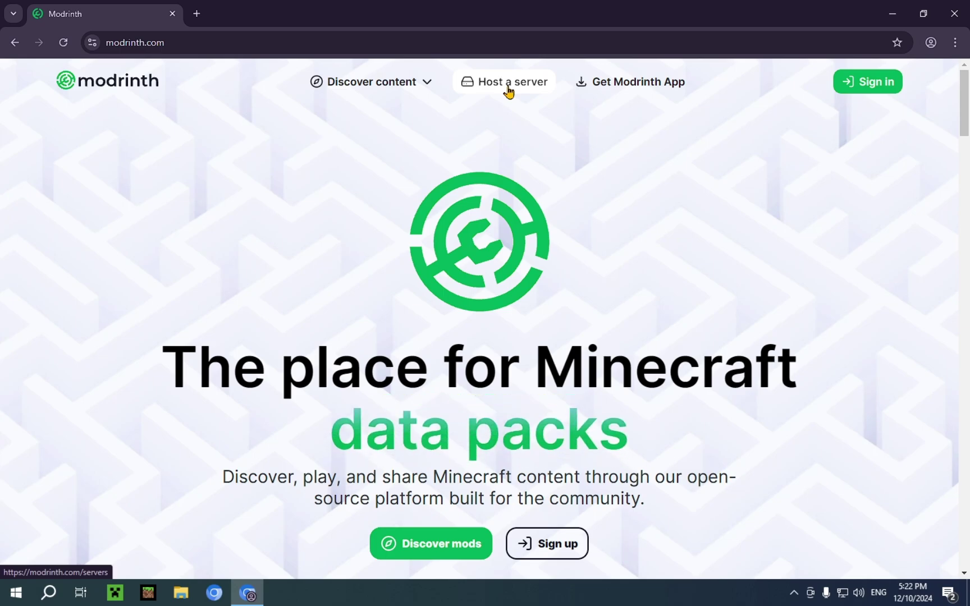
Search Modrinth's mods catalogue for 'flashback', accept the privacy notice, and open the Flashback page
{"action": "left_click", "coordinate": [422, 85]}
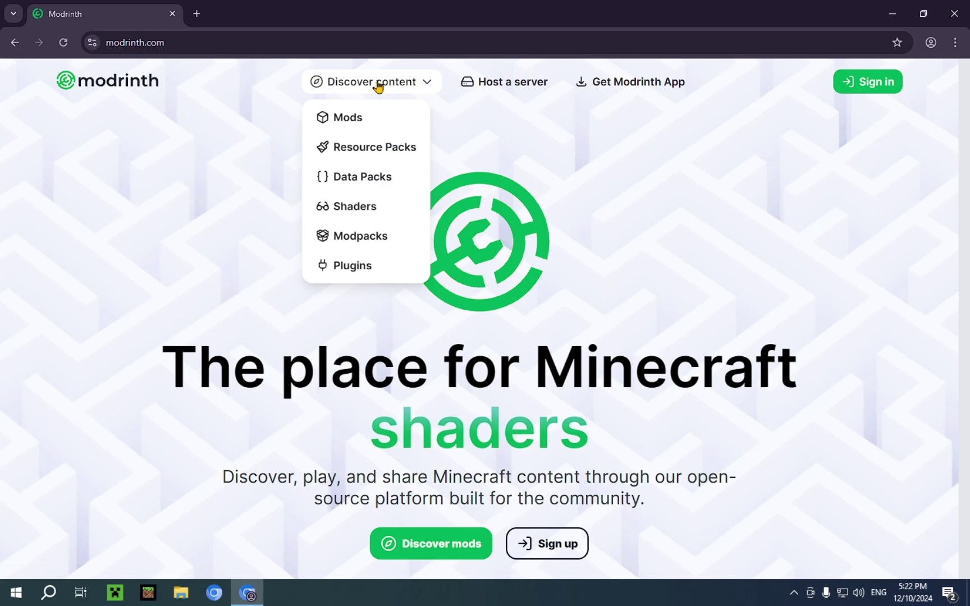
{"action": "left_click", "coordinate": [370, 118]}
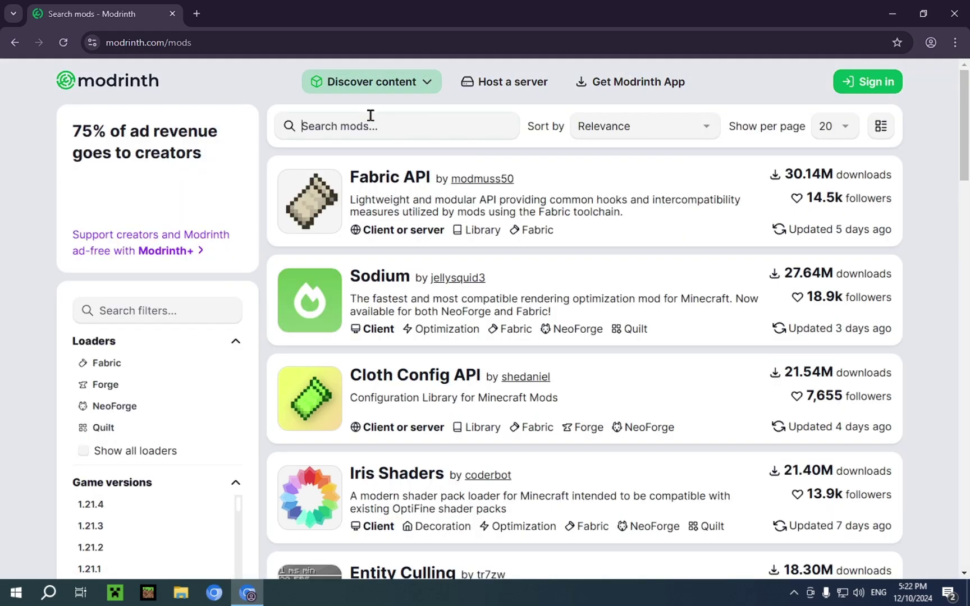
{"action": "left_click", "coordinate": [370, 115]}
{"action": "type", "text": "f"}
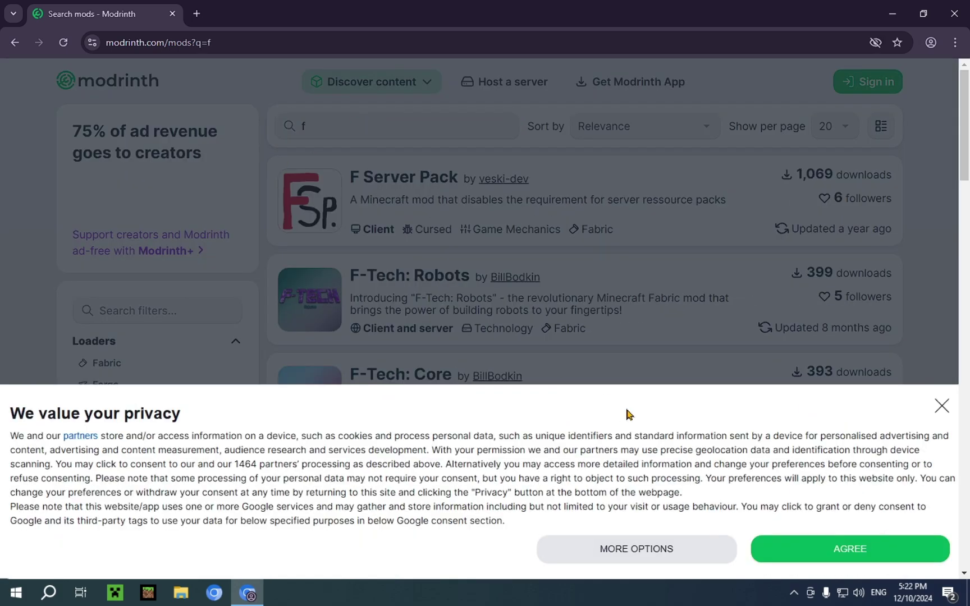
{"action": "left_click", "coordinate": [840, 553]}
{"action": "left_click", "coordinate": [313, 125]}
{"action": "type", "text": "lashback"}
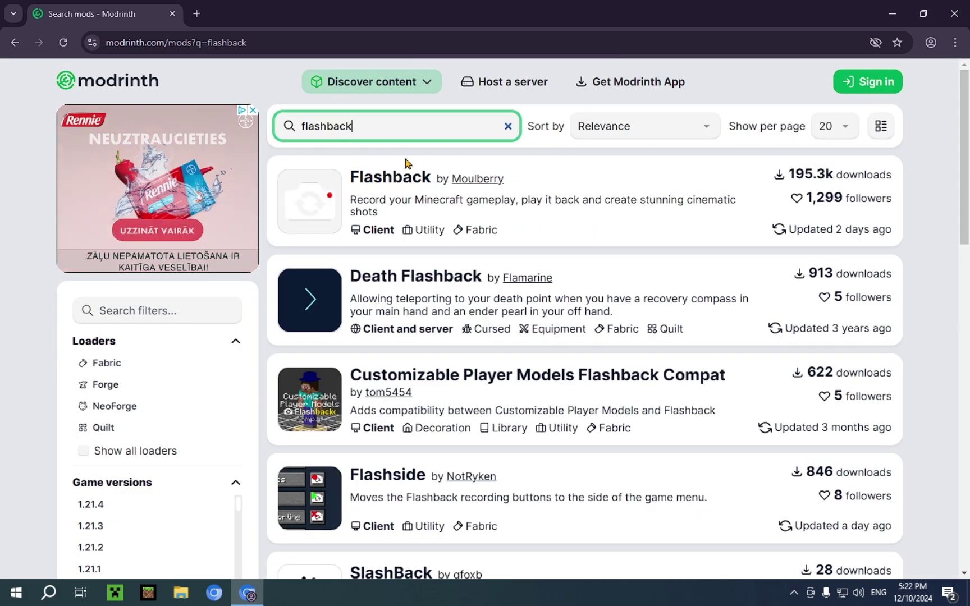
{"action": "double_click", "coordinate": [375, 126]}
{"action": "left_click", "coordinate": [375, 125]}
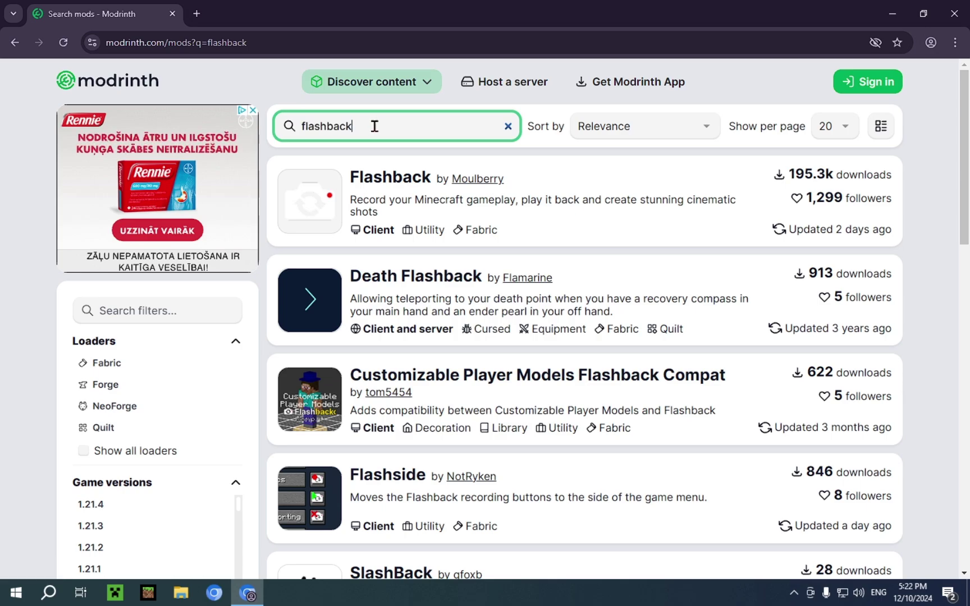
{"action": "left_click", "coordinate": [378, 177]}
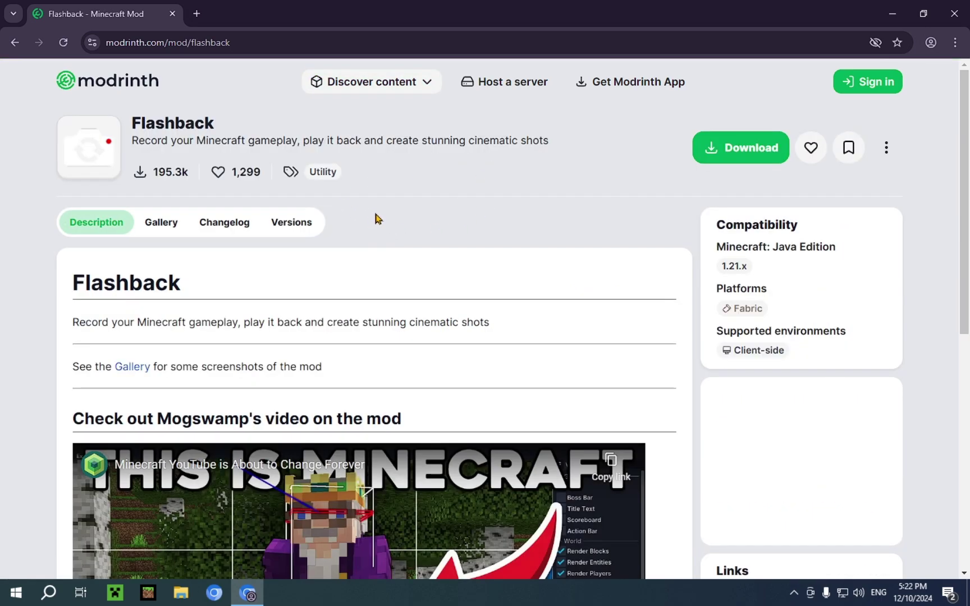
Download Flashback release 0.14.0 from the Versions list
{"action": "left_click", "coordinate": [303, 223]}
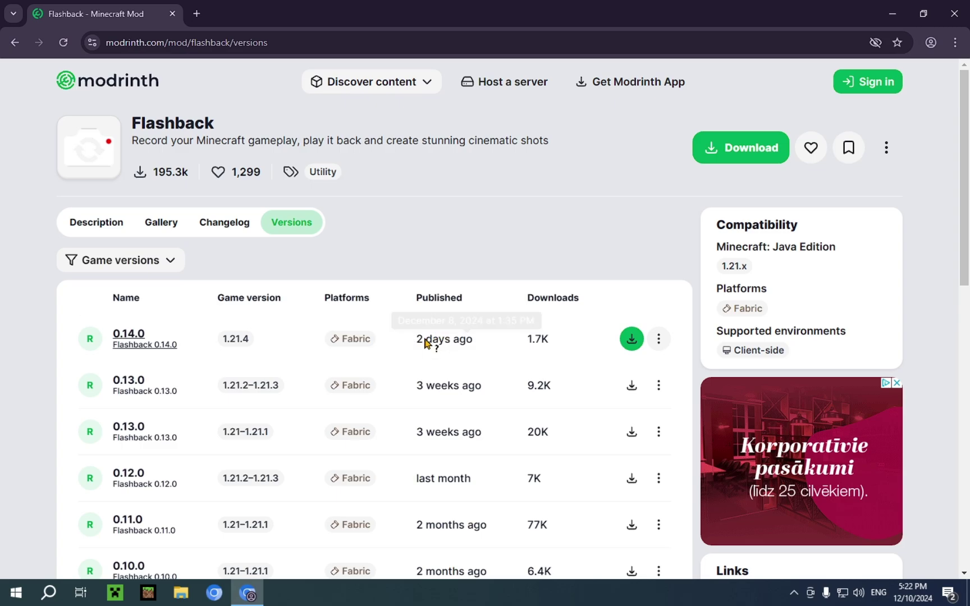
{"action": "left_click", "coordinate": [630, 339]}
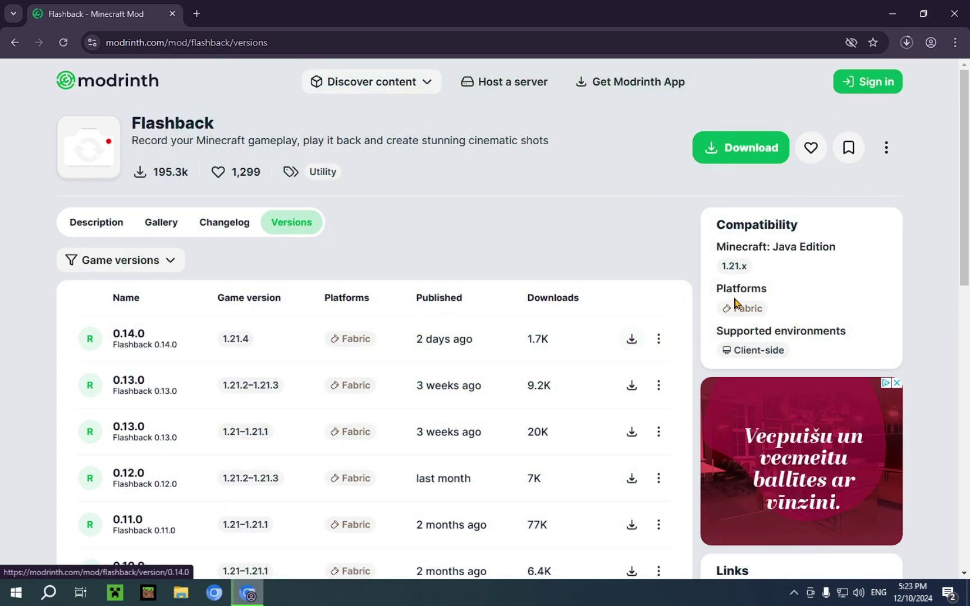
{"action": "mouse_move", "coordinate": [735, 307]}
{"action": "left_mouse_down"}
{"action": "mouse_move", "coordinate": [770, 311]}
{"action": "mouse_move", "coordinate": [747, 309]}
{"action": "left_mouse_up"}
{"action": "left_click", "coordinate": [755, 308]}
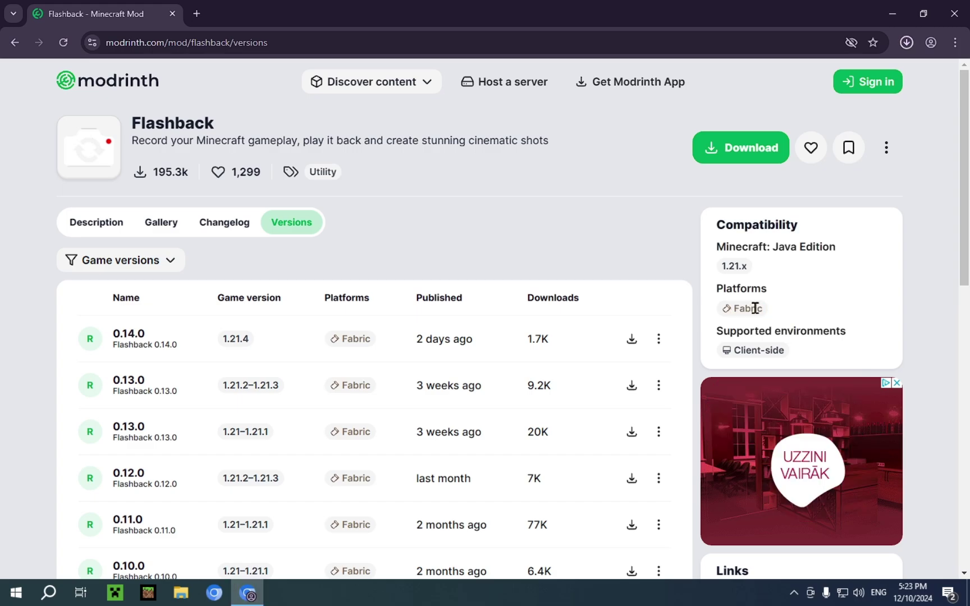
View the Flashback 0.14.0 version page for 1.21.4, then open a new blank tab
{"action": "left_click", "coordinate": [168, 343]}
{"action": "scroll", "coordinate": [242, 336], "scroll_direction": "down", "scroll_amount": 6}
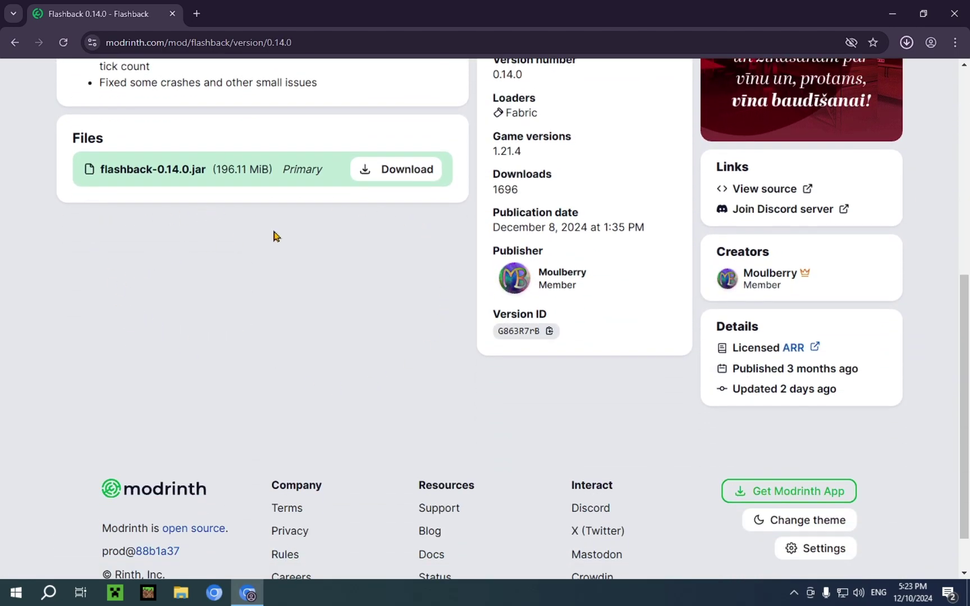
{"action": "scroll", "coordinate": [388, 283], "scroll_direction": "up", "scroll_amount": 4}
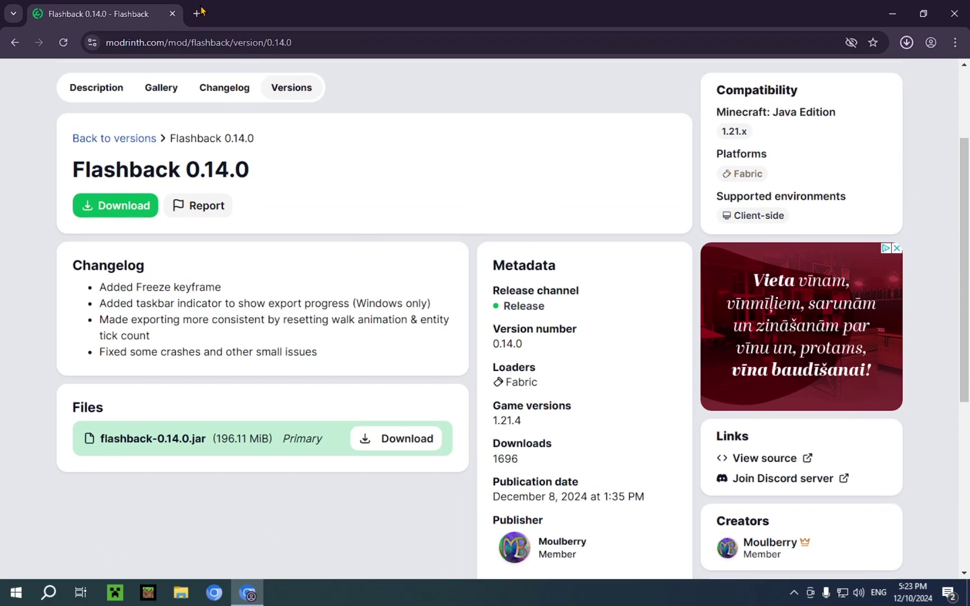
{"action": "left_click", "coordinate": [196, 14]}
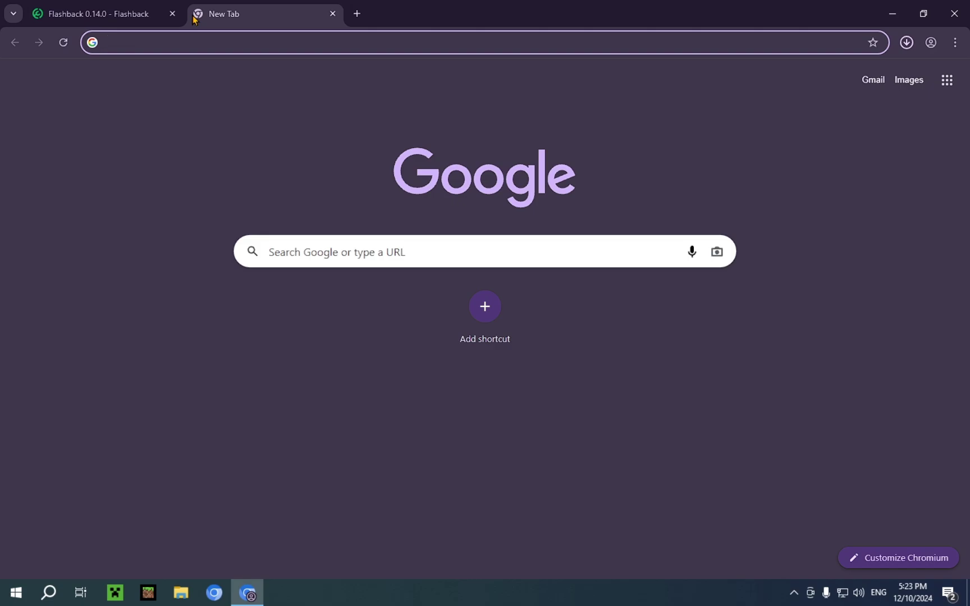
Search Google for 'fabric minecraft' and open the Fabric website
{"action": "type", "text": "fabric minecraft"}
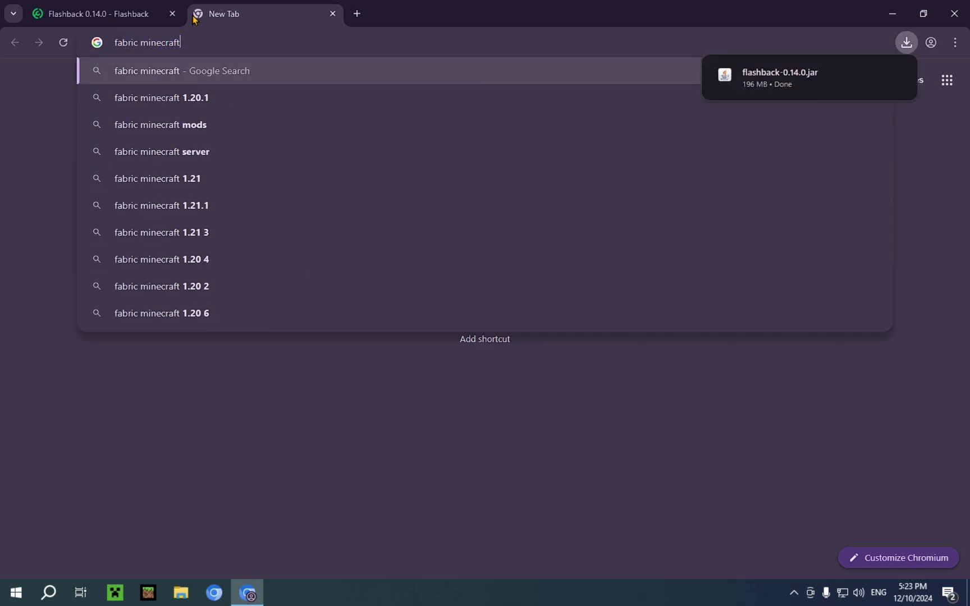
{"action": "key", "text": "Return"}
{"action": "left_click", "coordinate": [211, 179]}
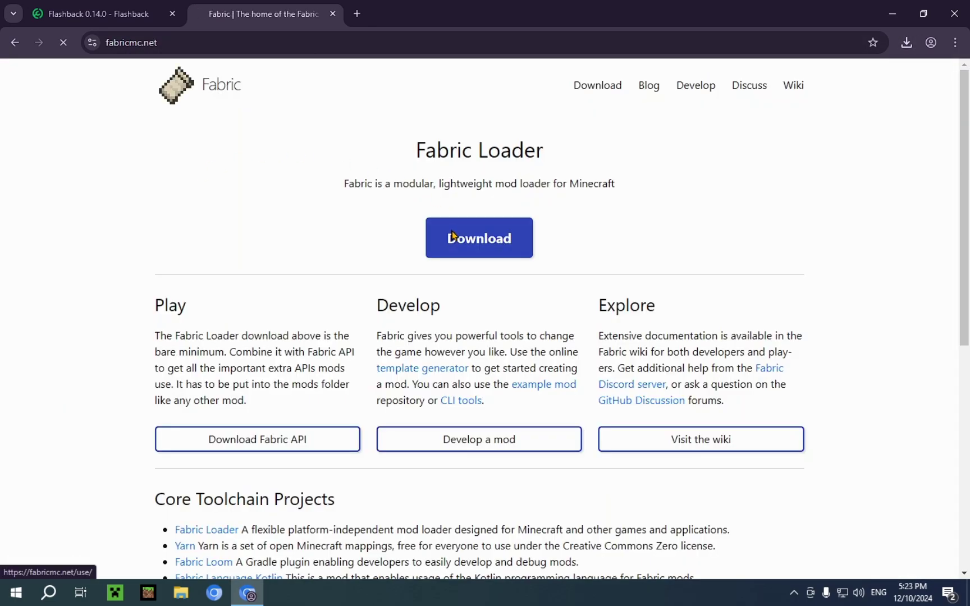
Download the Fabric installer for Windows, check the downloads list, and close Chrome
{"action": "left_click", "coordinate": [454, 235]}
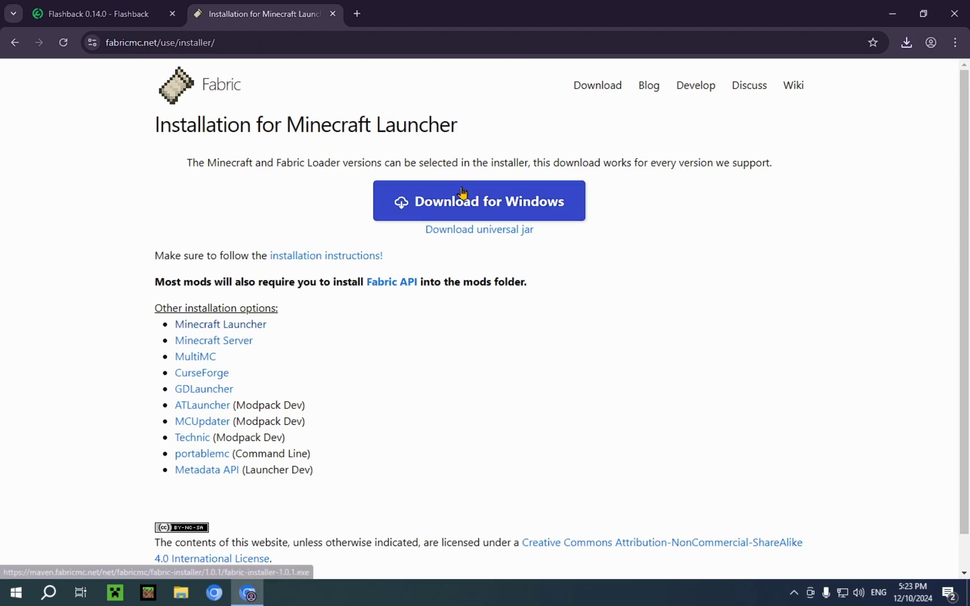
{"action": "left_click", "coordinate": [462, 193]}
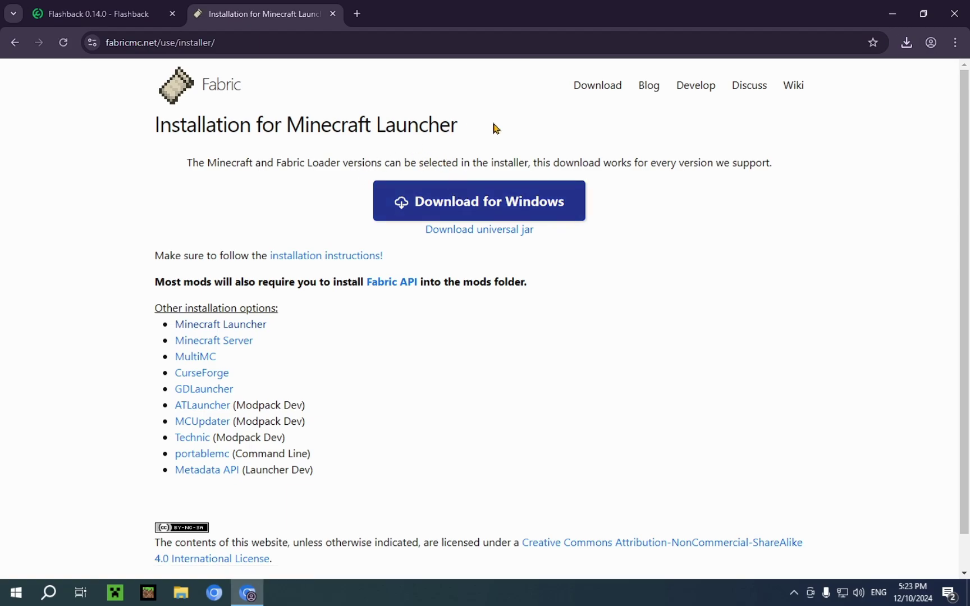
{"action": "left_click", "coordinate": [906, 43]}
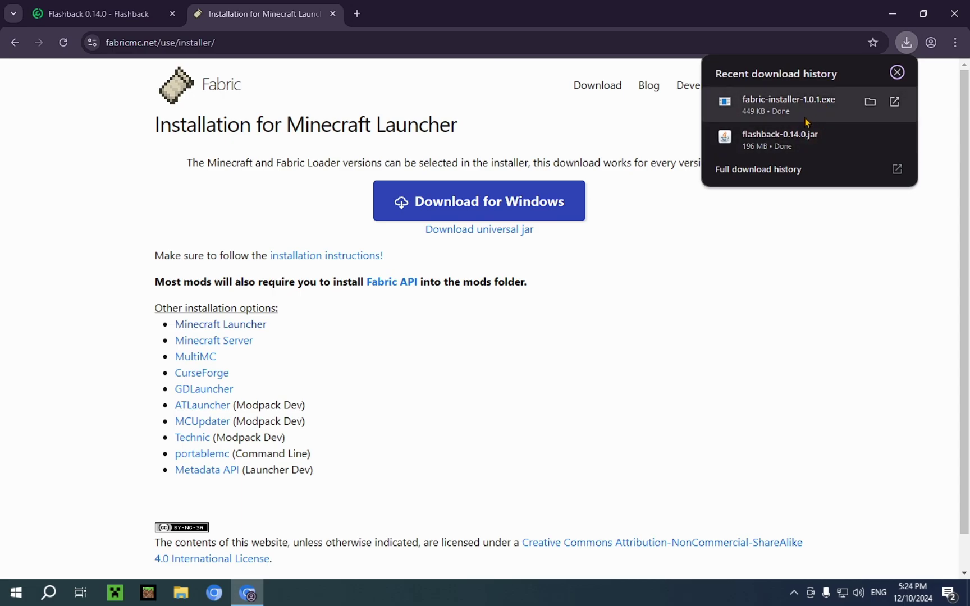
{"action": "left_click", "coordinate": [954, 14]}
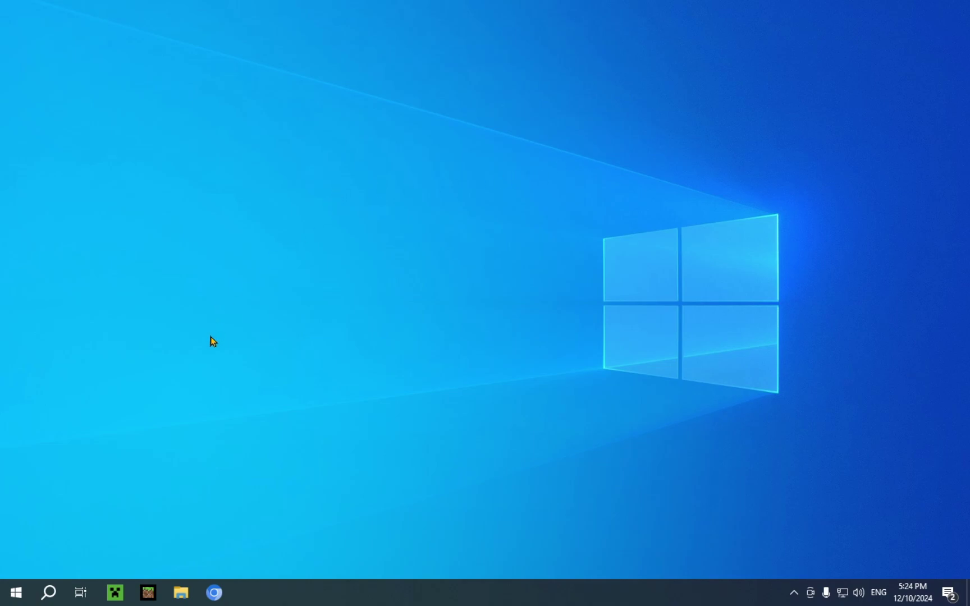
Run fabric-installer-1.0.1.exe from the Downloads folder in File Explorer
{"action": "left_click", "coordinate": [179, 593]}
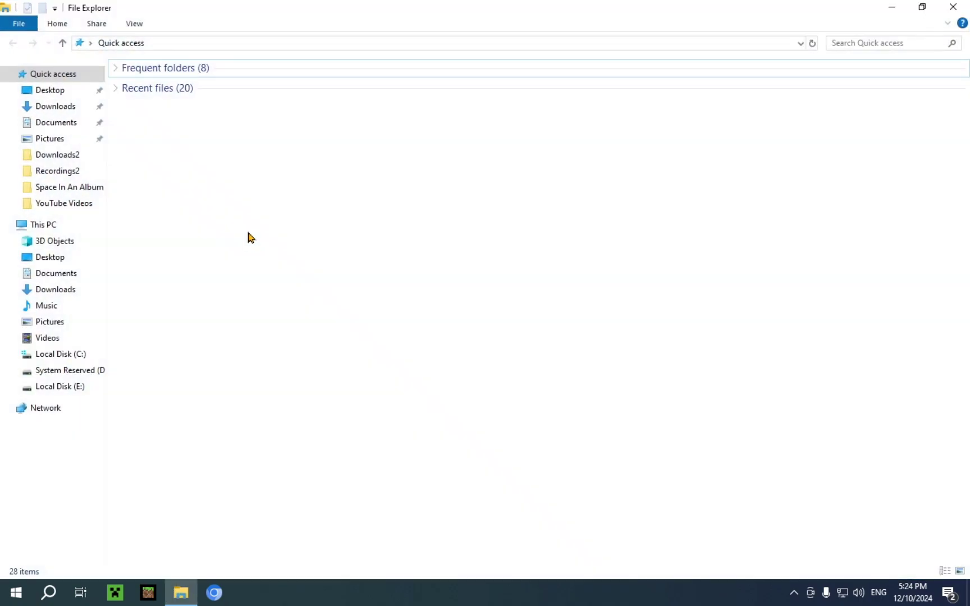
{"action": "left_click", "coordinate": [55, 107]}
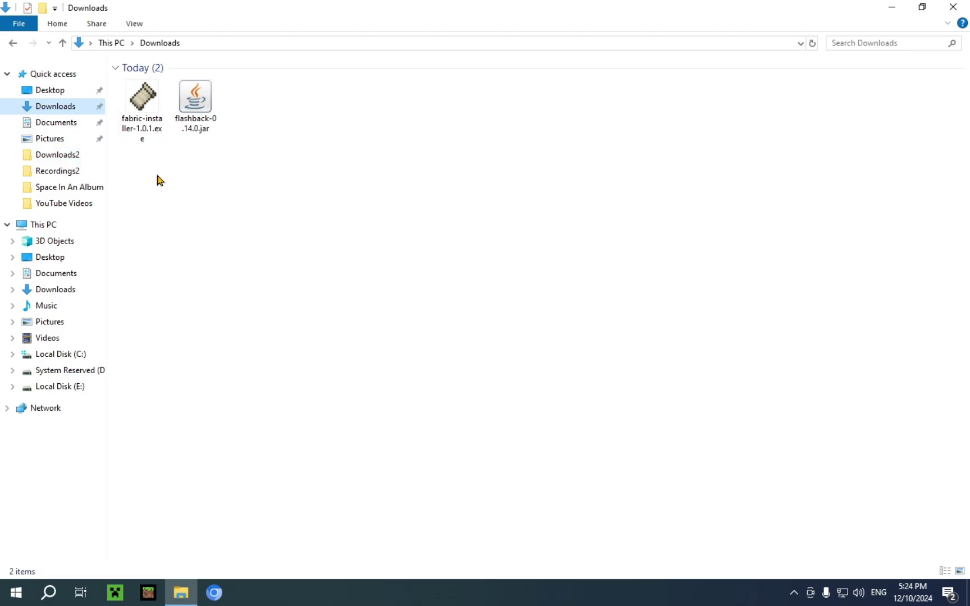
{"action": "double_click", "coordinate": [143, 109]}
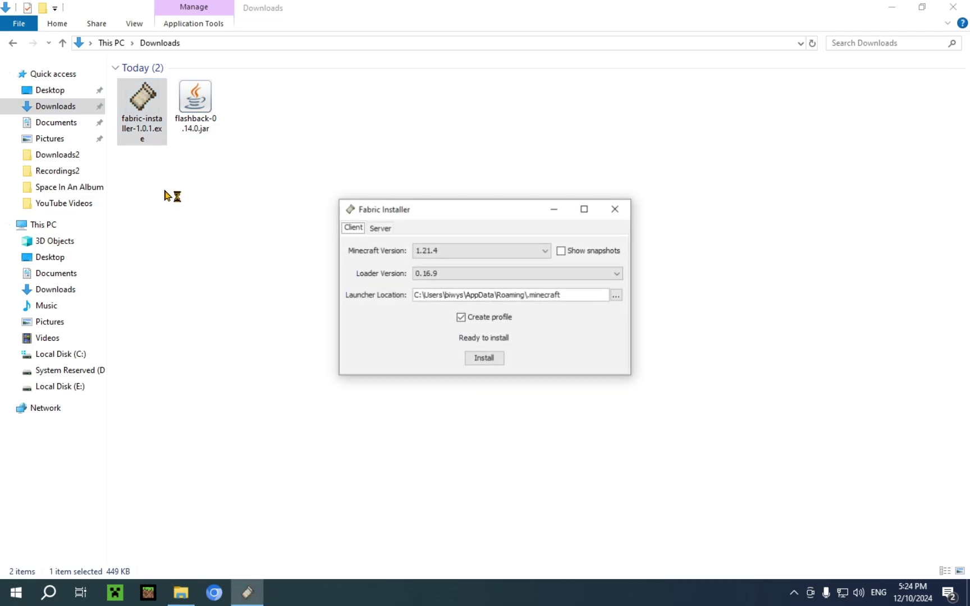
Install Fabric loader 0.16.9 for Minecraft 1.21.4 and close the installer
{"action": "left_click", "coordinate": [491, 360]}
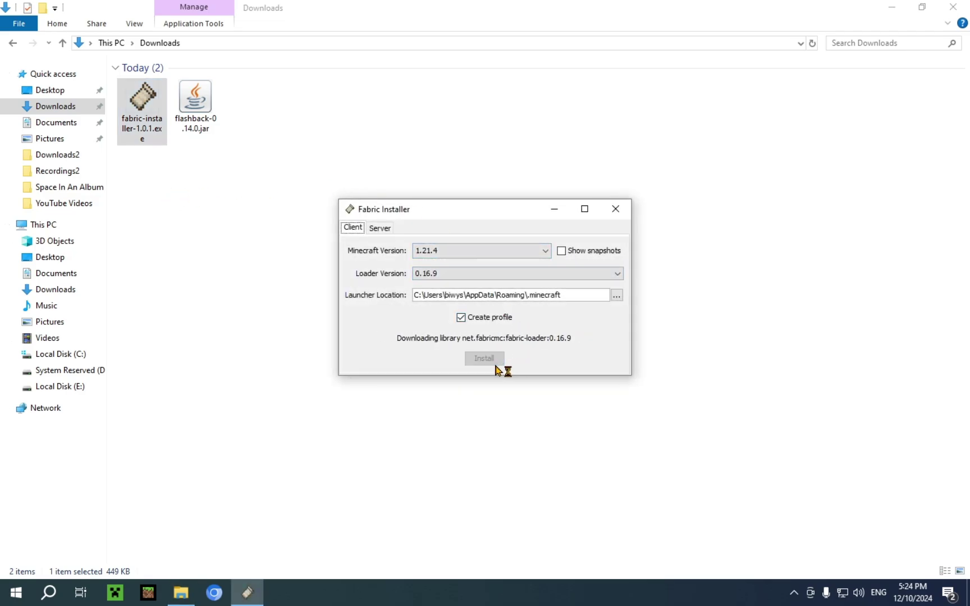
{"action": "left_click", "coordinate": [485, 320]}
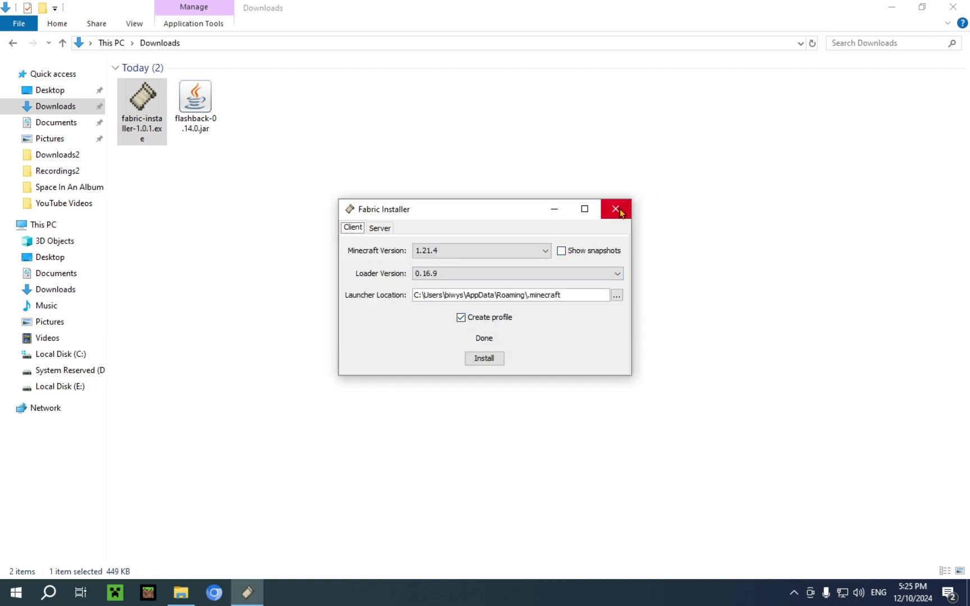
{"action": "left_click", "coordinate": [615, 209]}
Delete the used Fabric installer file from Downloads and close File Explorer
{"action": "left_click_drag", "start_coordinate": [139, 188], "coordinate": [148, 141]}
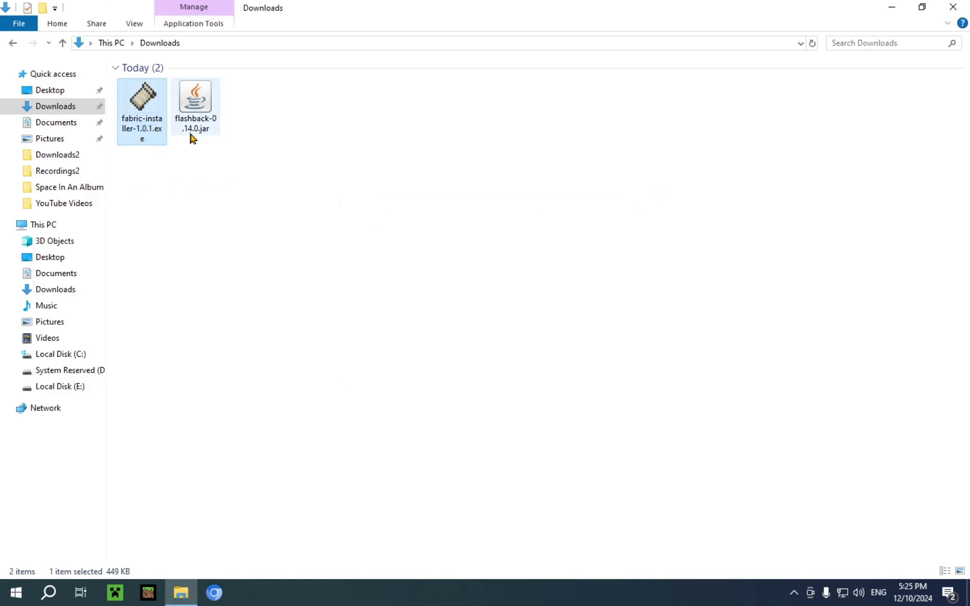
{"action": "key", "text": "Delete"}
{"action": "right_click", "coordinate": [192, 139]}
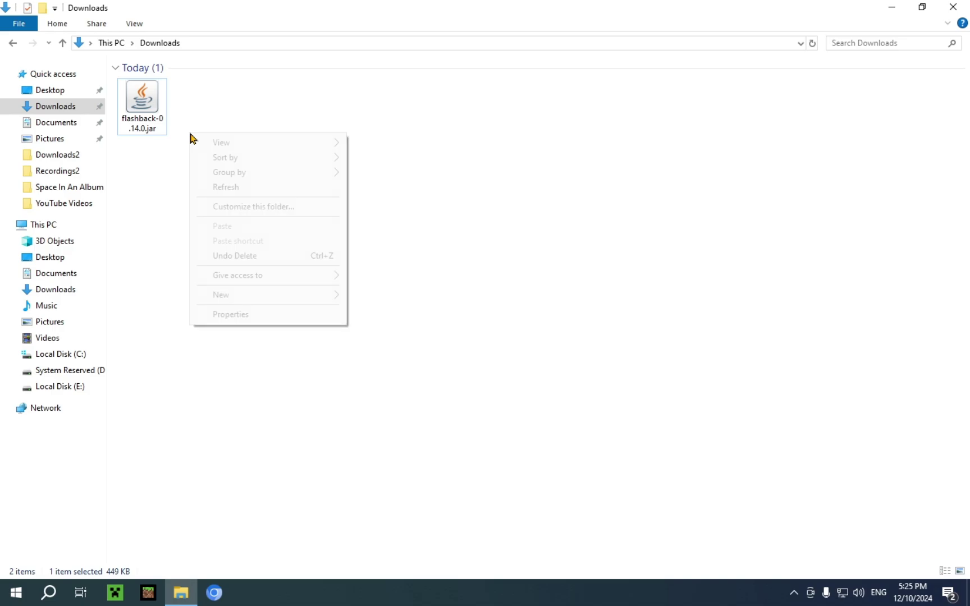
{"action": "left_click", "coordinate": [216, 101]}
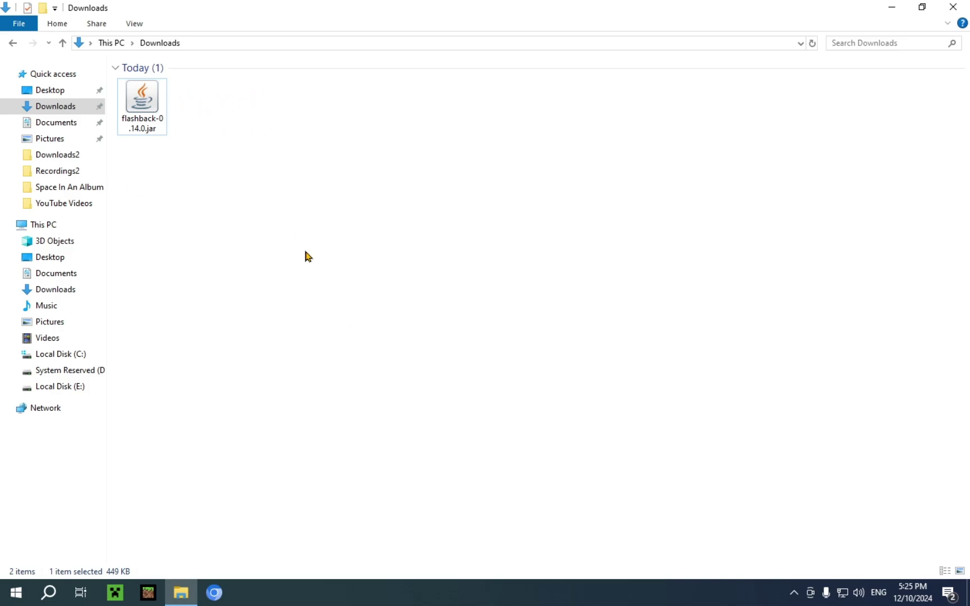
{"action": "left_click", "coordinate": [952, 7]}
{"action": "left_click_drag", "start_coordinate": [381, 15], "coordinate": [341, 478]}
Enable the Modded filter in the launcher's Installations and open fabric-loader-1.21.4's game folder
{"action": "left_click", "coordinate": [115, 593]}
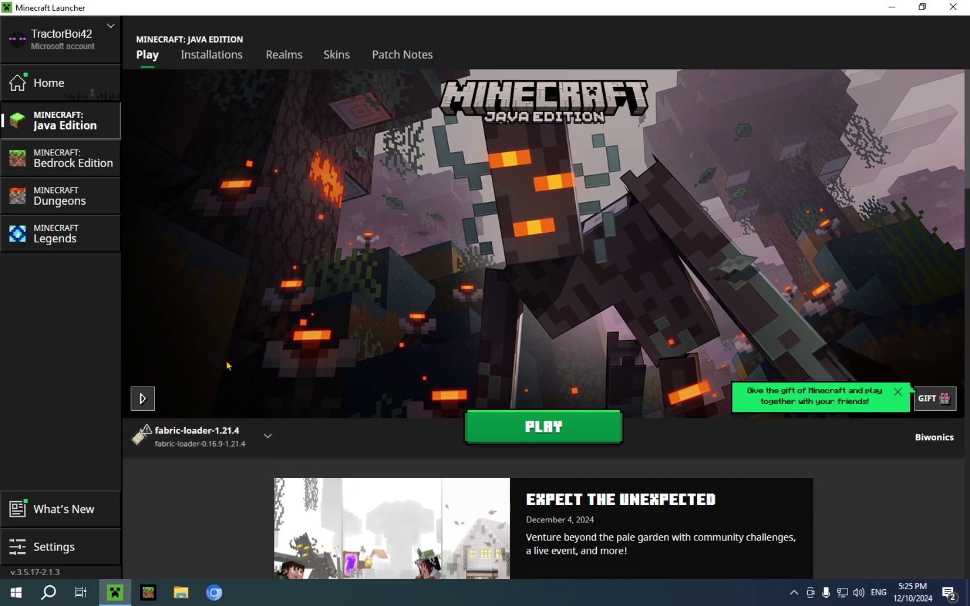
{"action": "left_click", "coordinate": [225, 63]}
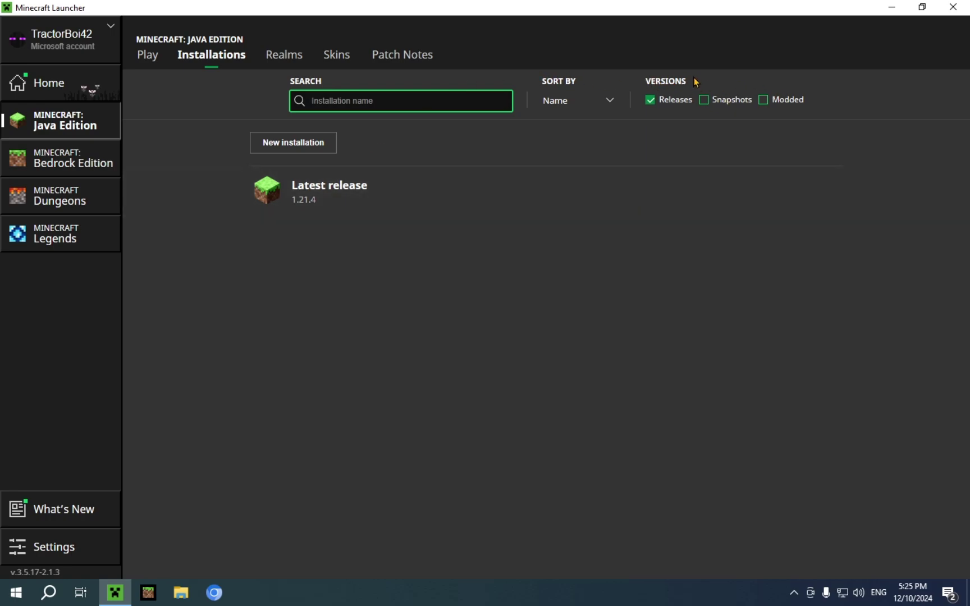
{"action": "left_click", "coordinate": [763, 105]}
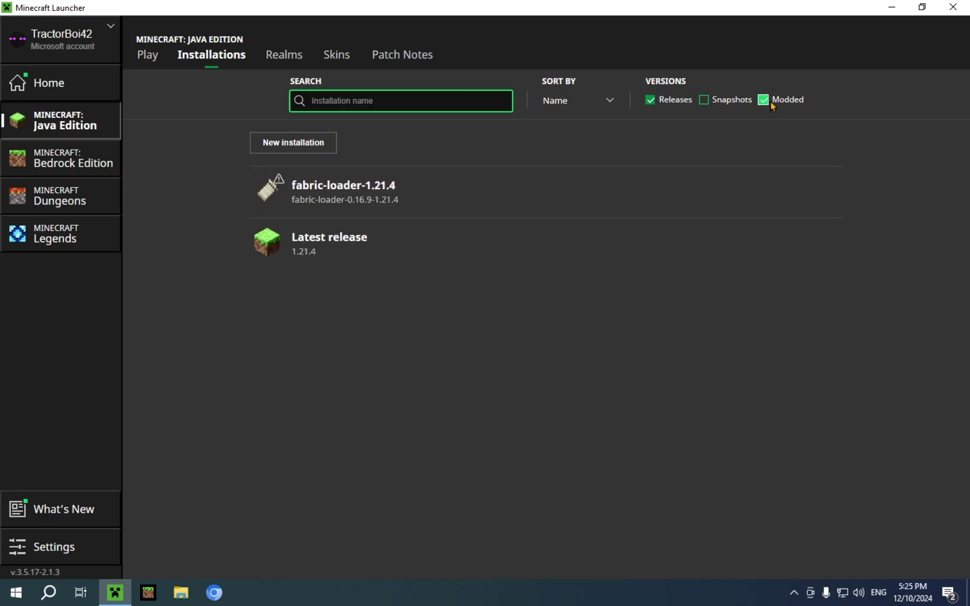
{"action": "left_click", "coordinate": [703, 100]}
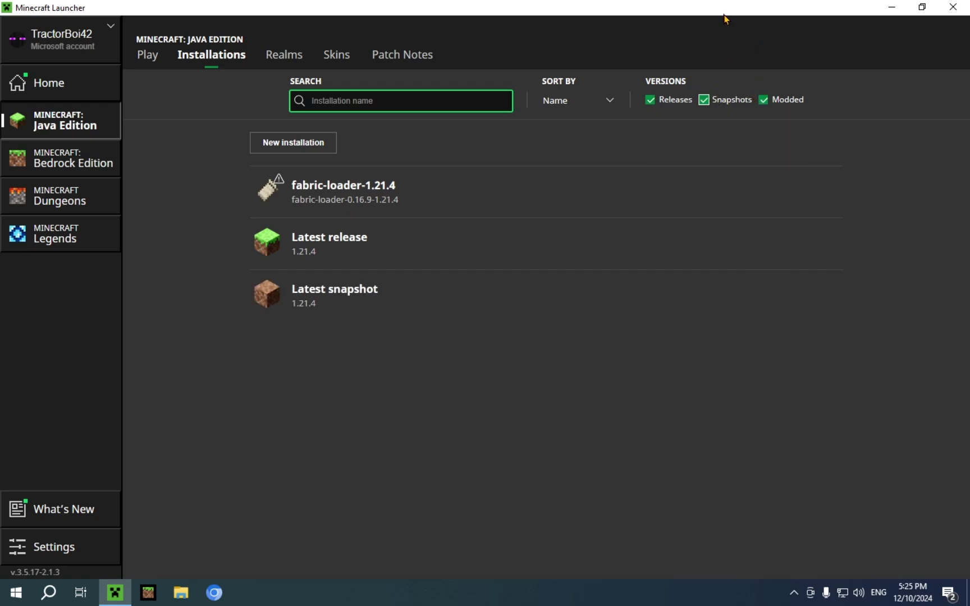
{"action": "left_click", "coordinate": [703, 100]}
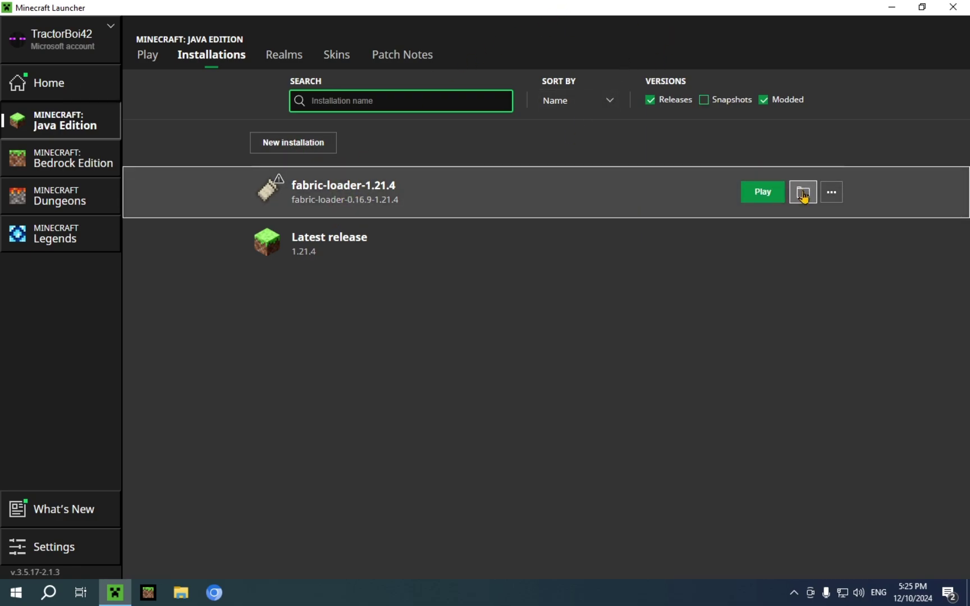
{"action": "left_click", "coordinate": [802, 193]}
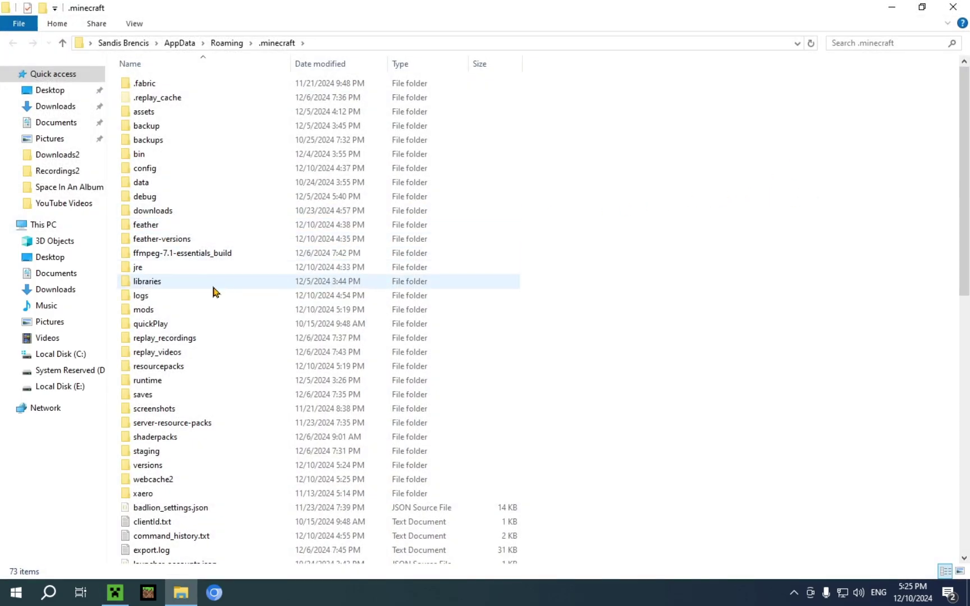
Cut flashback-0.14.0.jar from Downloads, paste it into .minecraft/mods, and confirm Downloads is empty
{"action": "double_click", "coordinate": [162, 312]}
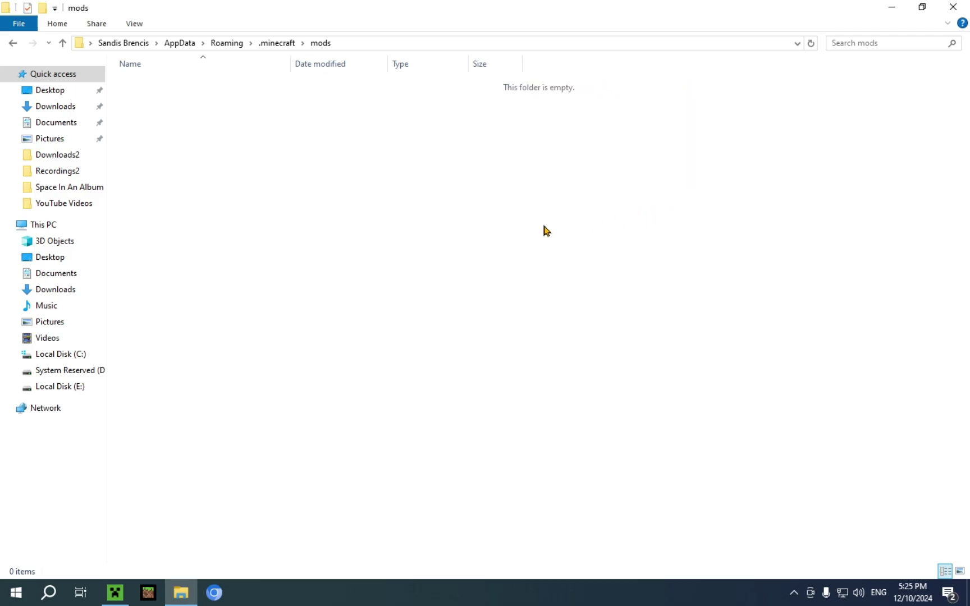
{"action": "left_click", "coordinate": [58, 106]}
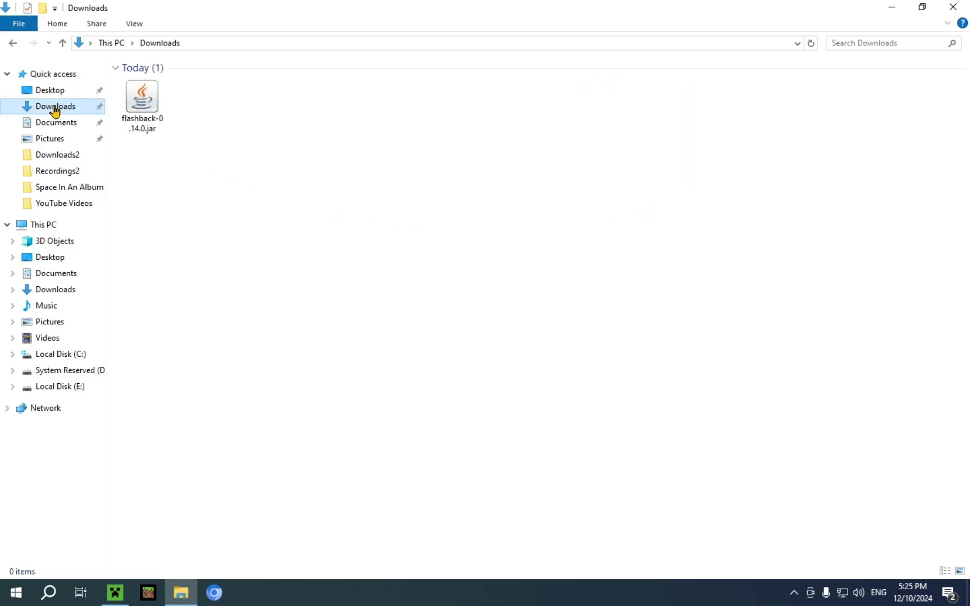
{"action": "left_click", "coordinate": [143, 109]}
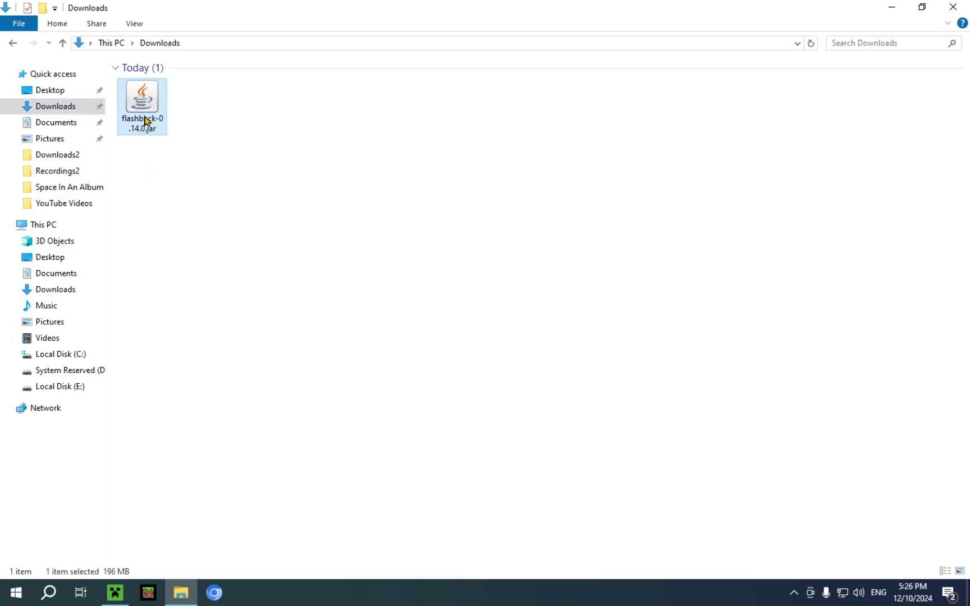
{"action": "right_click", "coordinate": [144, 120]}
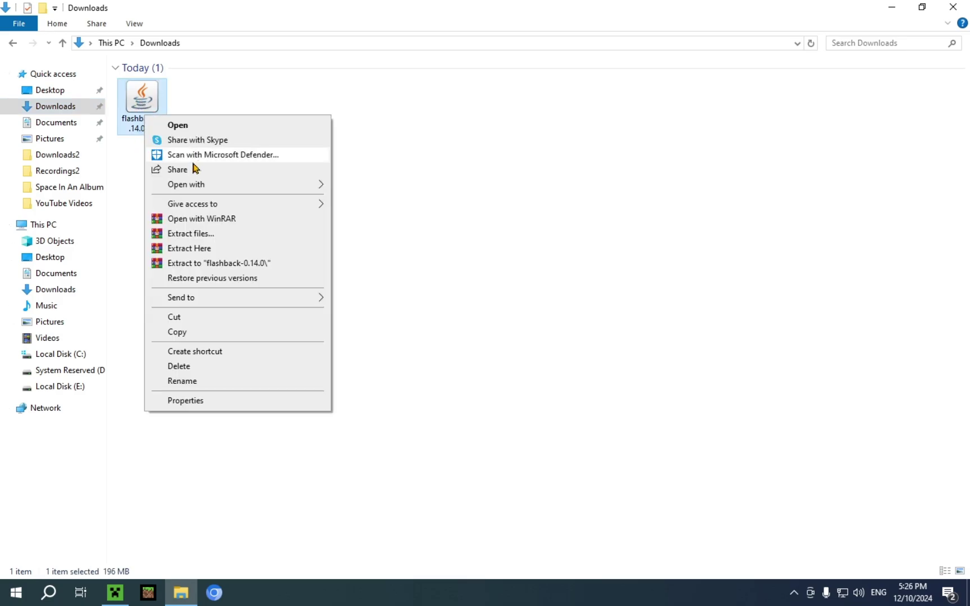
{"action": "left_click", "coordinate": [177, 320]}
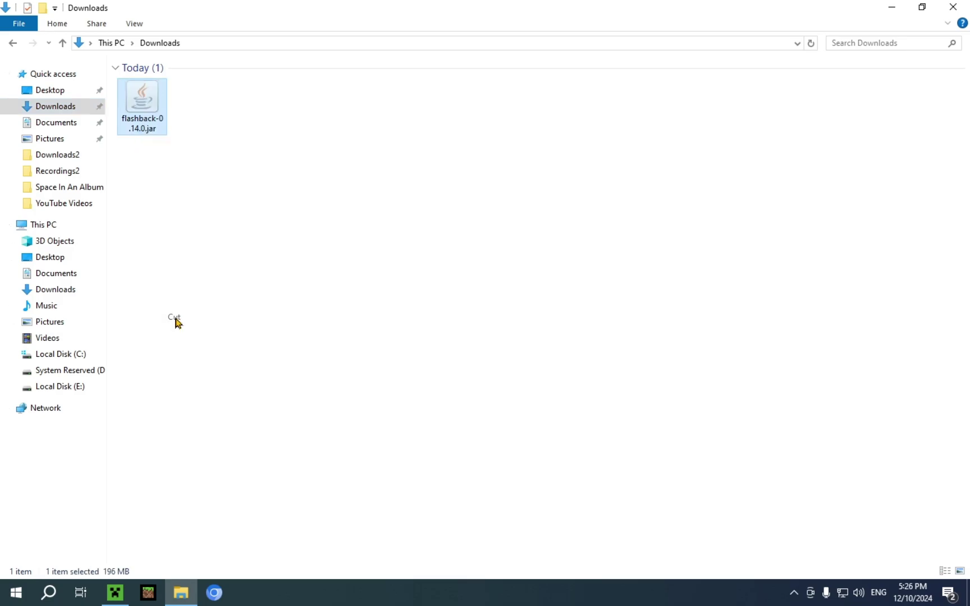
{"action": "left_click", "coordinate": [13, 46]}
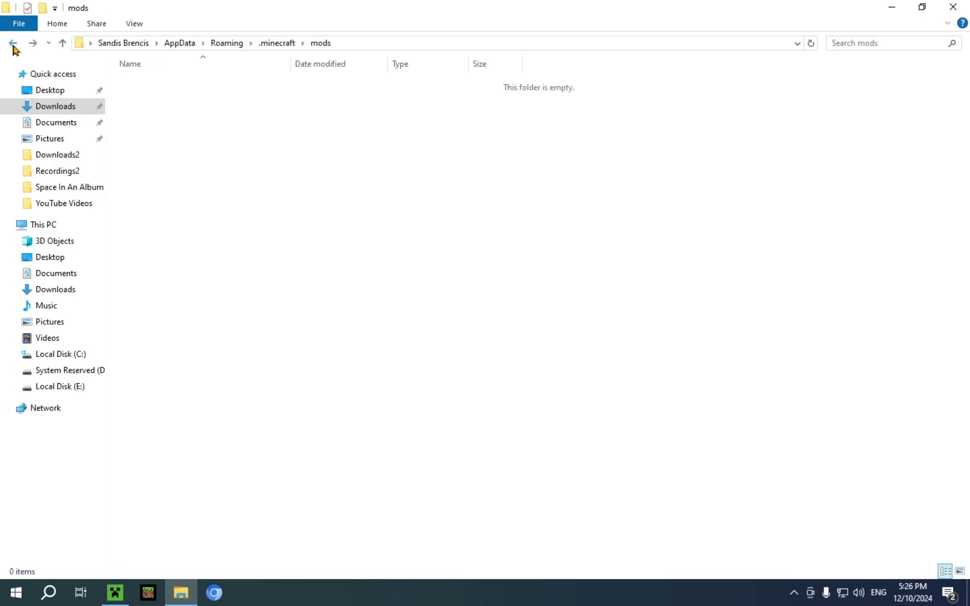
{"action": "right_click", "coordinate": [211, 172]}
{"action": "left_click", "coordinate": [252, 261]}
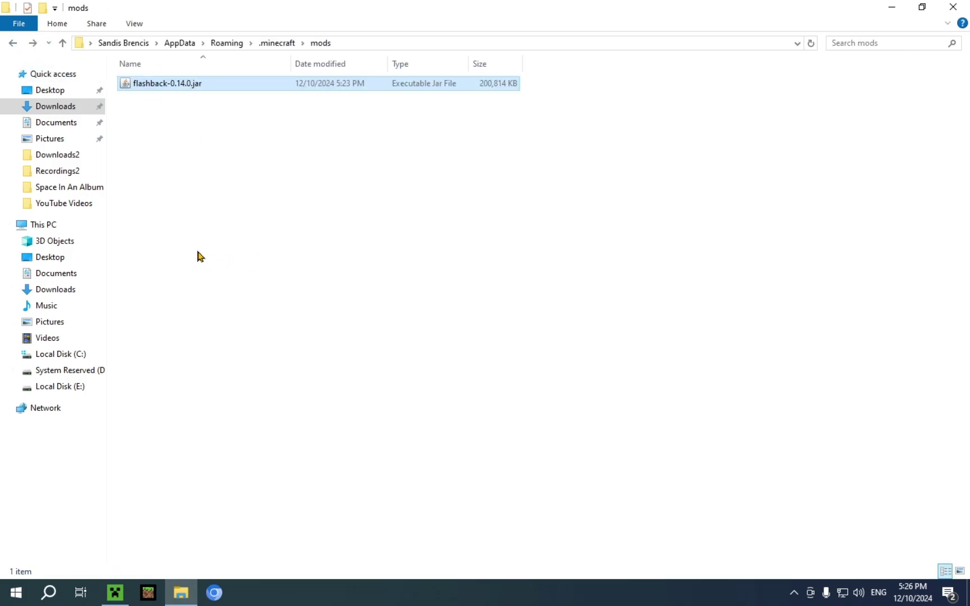
{"action": "left_click", "coordinate": [62, 112]}
{"action": "left_click_drag", "start_coordinate": [181, 88], "coordinate": [969, 392]}
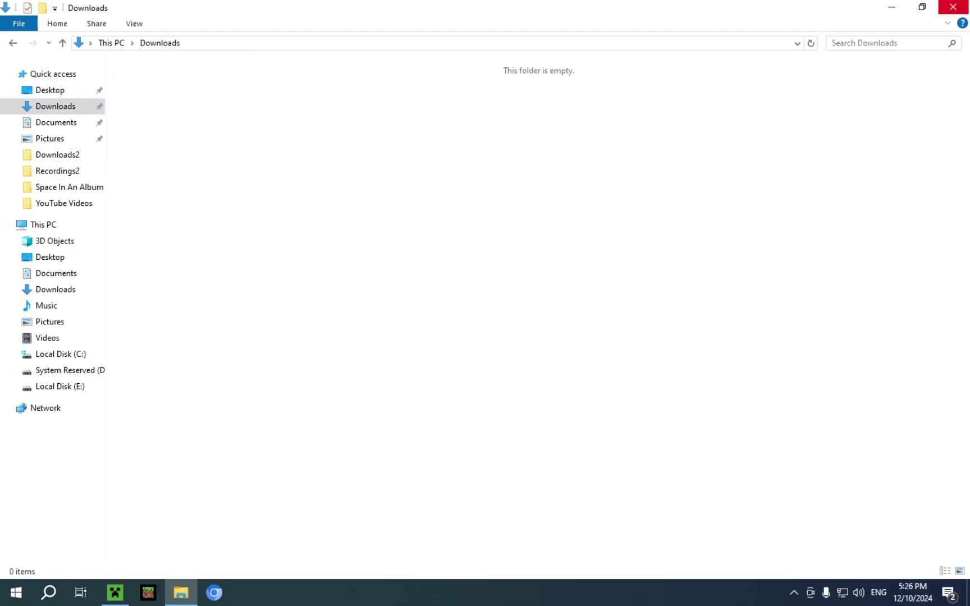